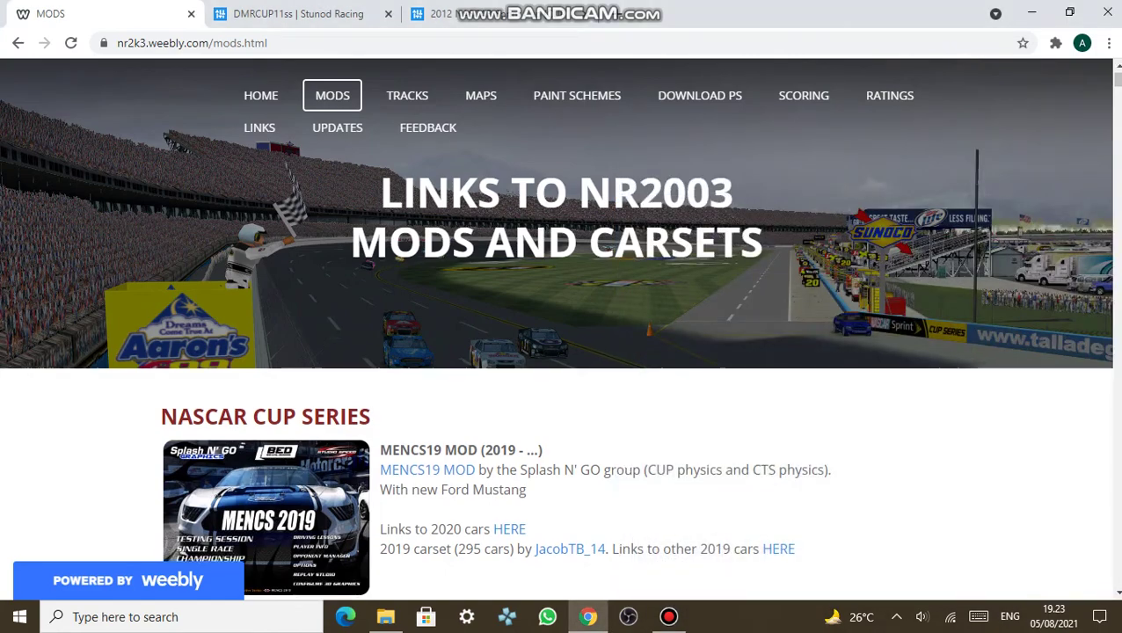
# - Scroll down the NR2003 mods list to the DMR Cup11s entry
pyautogui.scroll(-2, 563, 396)
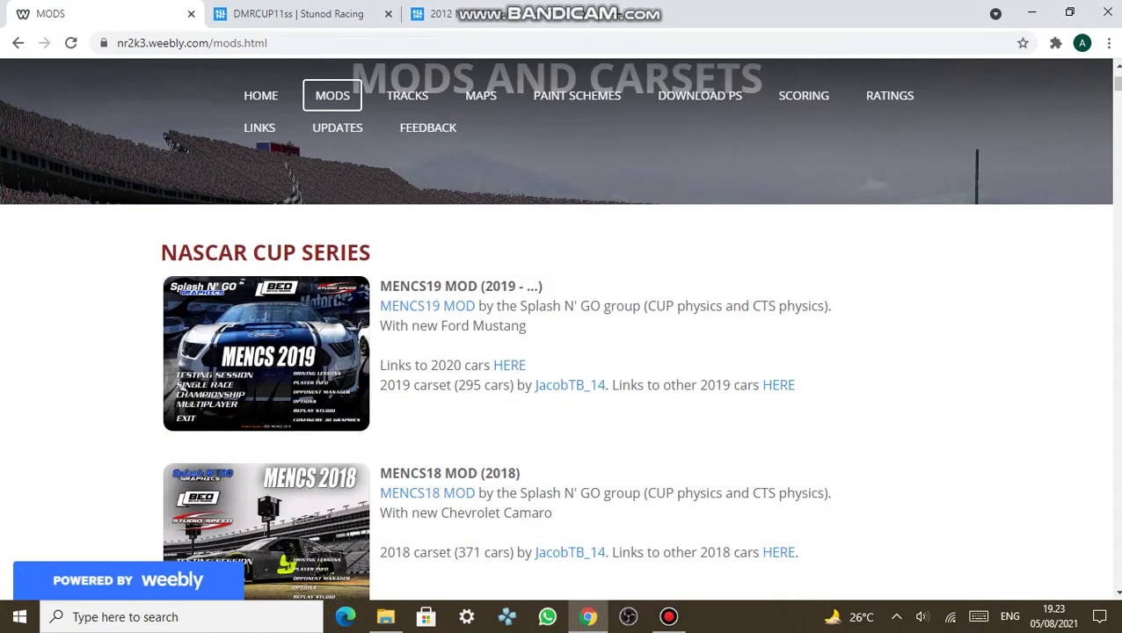
pyautogui.scroll(-7, 562, 352)
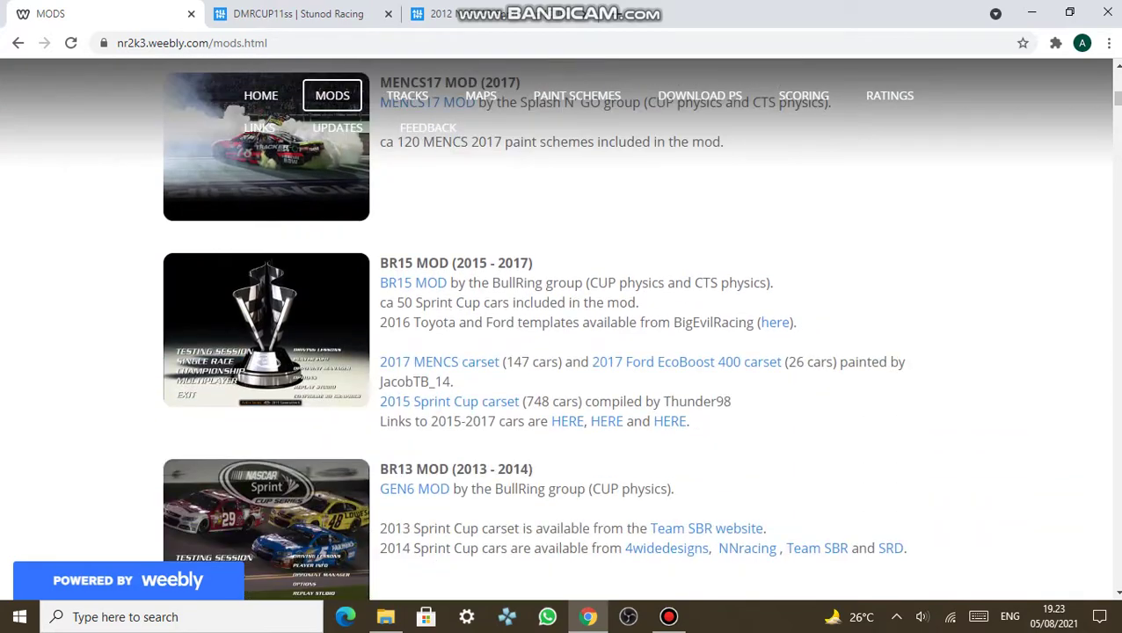
pyautogui.scroll(-5, 563, 352)
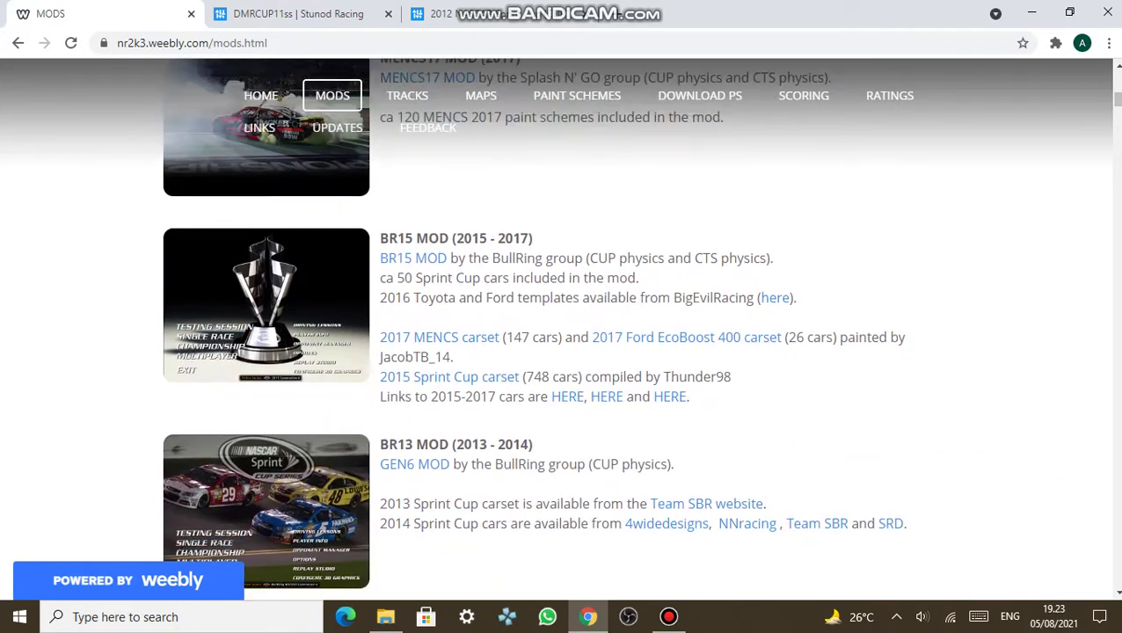
pyautogui.scroll(-6, 563, 352)
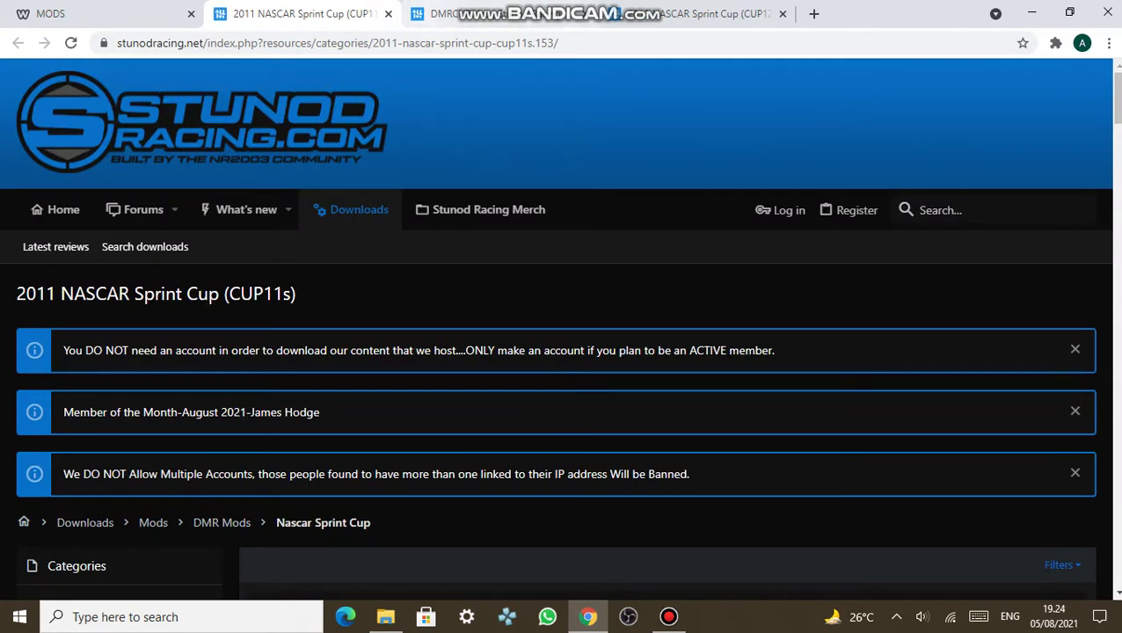
# - Close the 2011 Sprint Cup category tab while DMRCUP11ss keeps downloading, and return to the mods list
pyautogui.hotkey('ctrl', 'Tab')
pyautogui.click(388, 13)
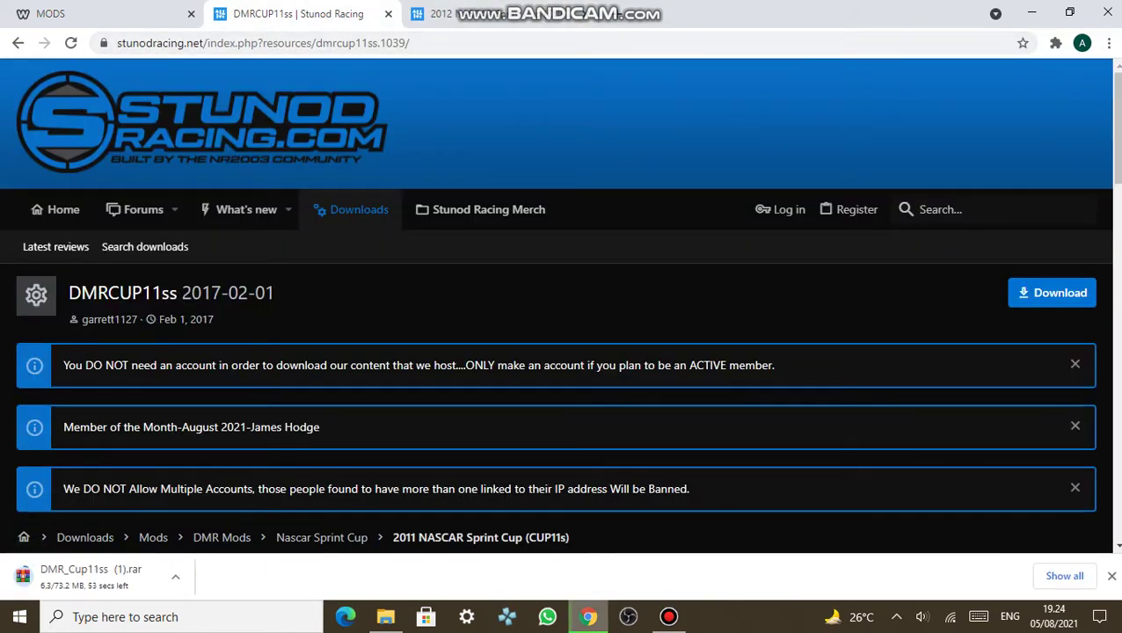
pyautogui.scroll(-3, 563, 352)
pyautogui.scroll(3, 563, 352)
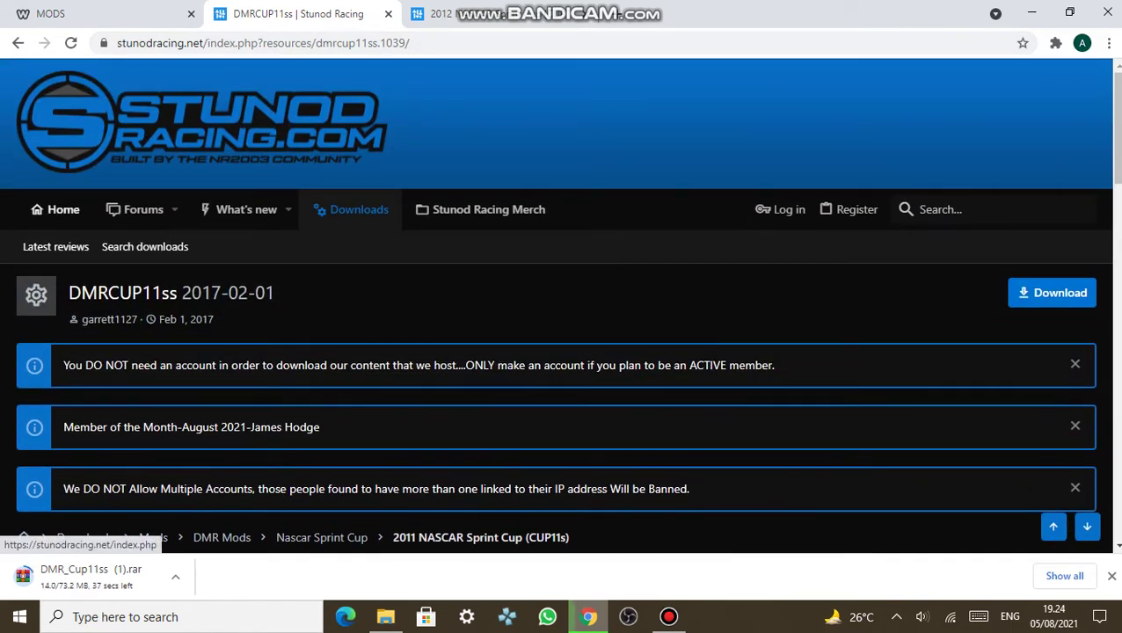
pyautogui.hotkey('ctrl', 'shift', 'Tab')
pyautogui.scroll(10, 563, 308)
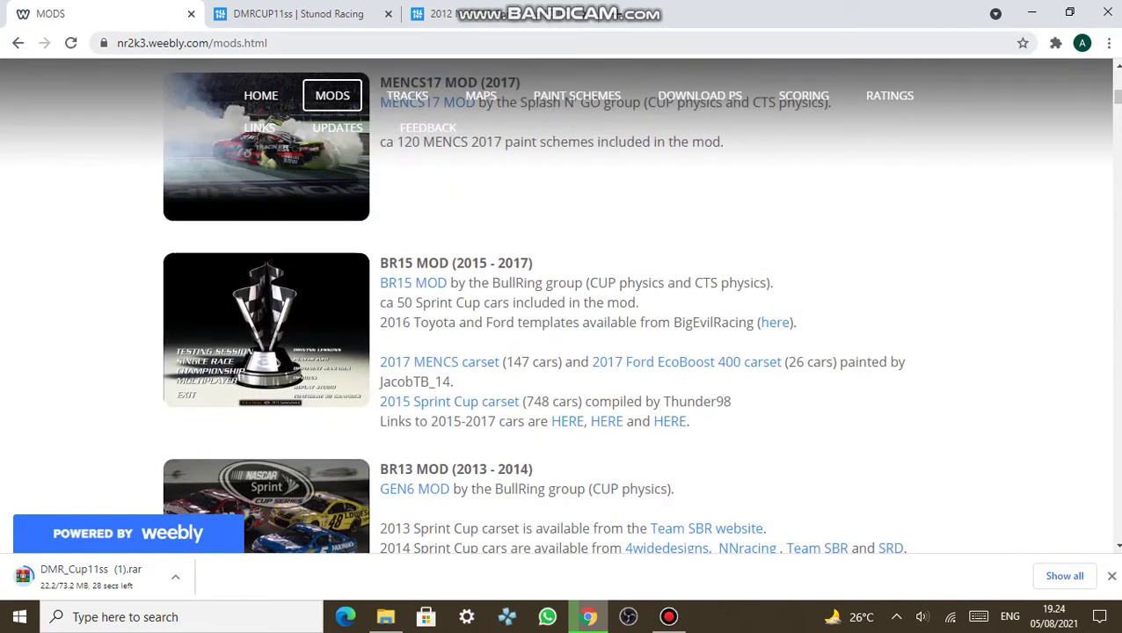
# - Scroll to the page bottom and cancel the DMR_Cup11ss (1).rar download at about 57 of 73.2 MB
pyautogui.scroll(-9, 563, 308)
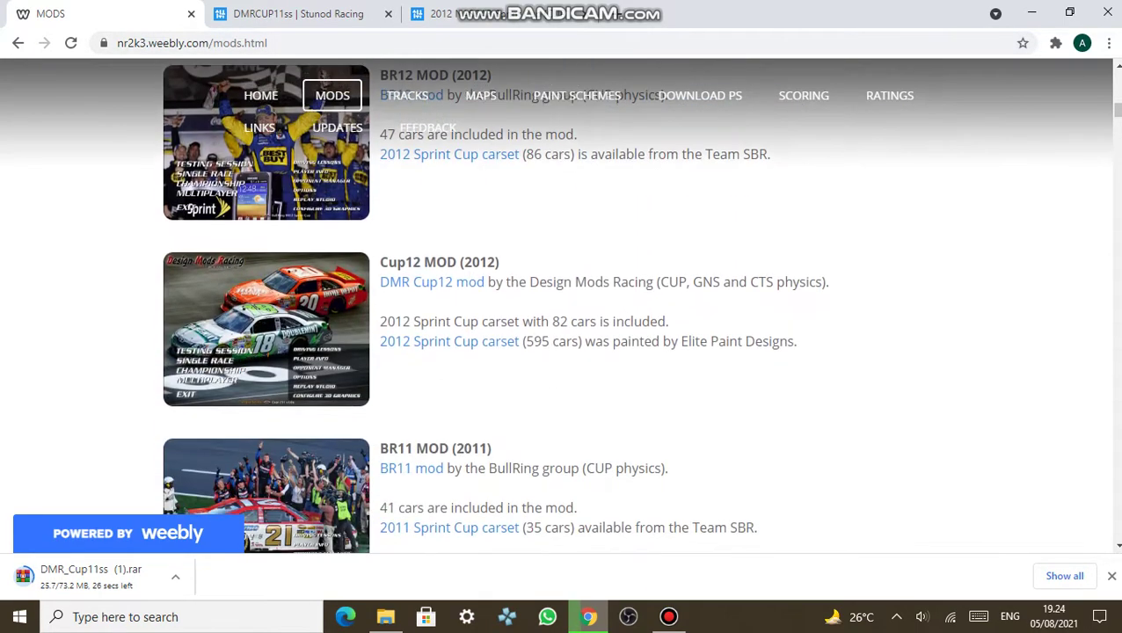
pyautogui.scroll(-5, 563, 308)
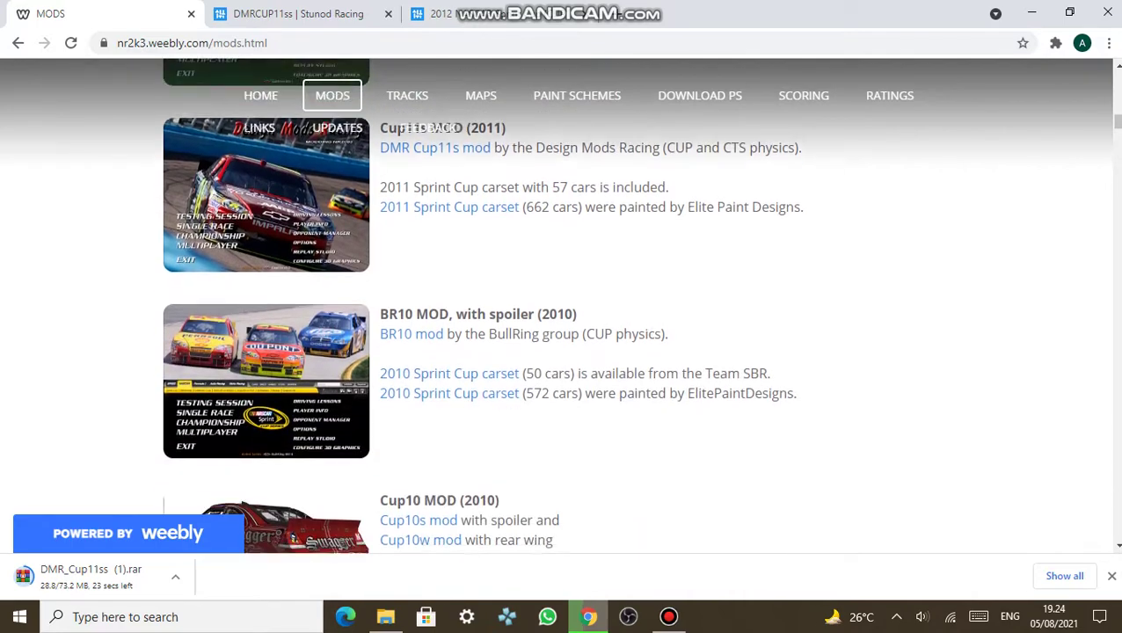
pyautogui.scroll(-2, 563, 308)
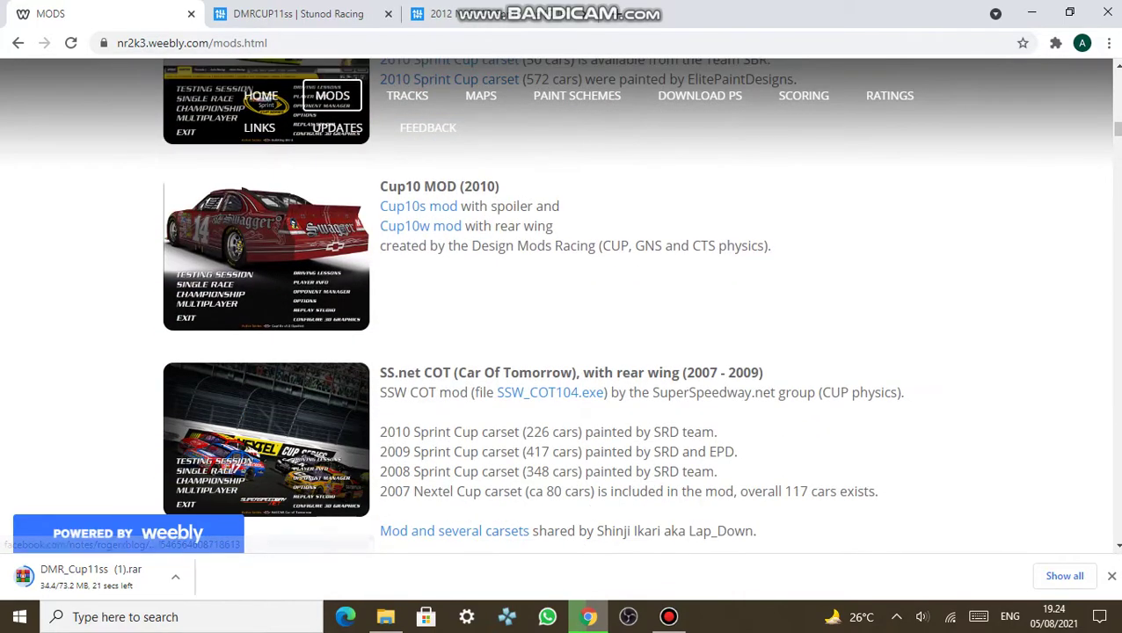
pyautogui.scroll(-2, 563, 308)
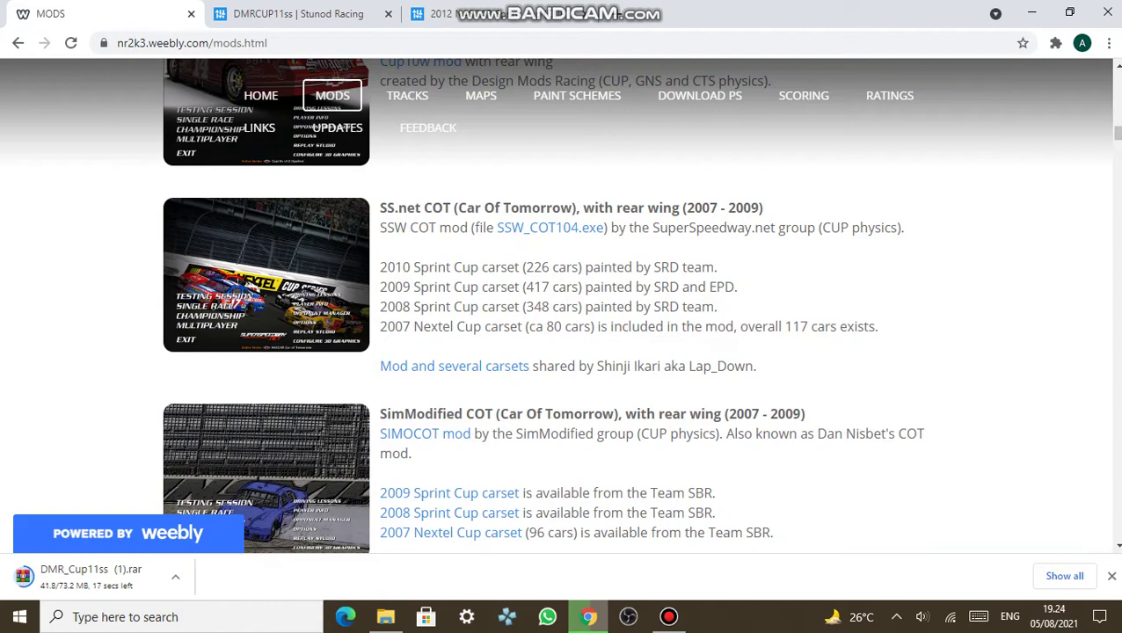
pyautogui.scroll(-2, 563, 308)
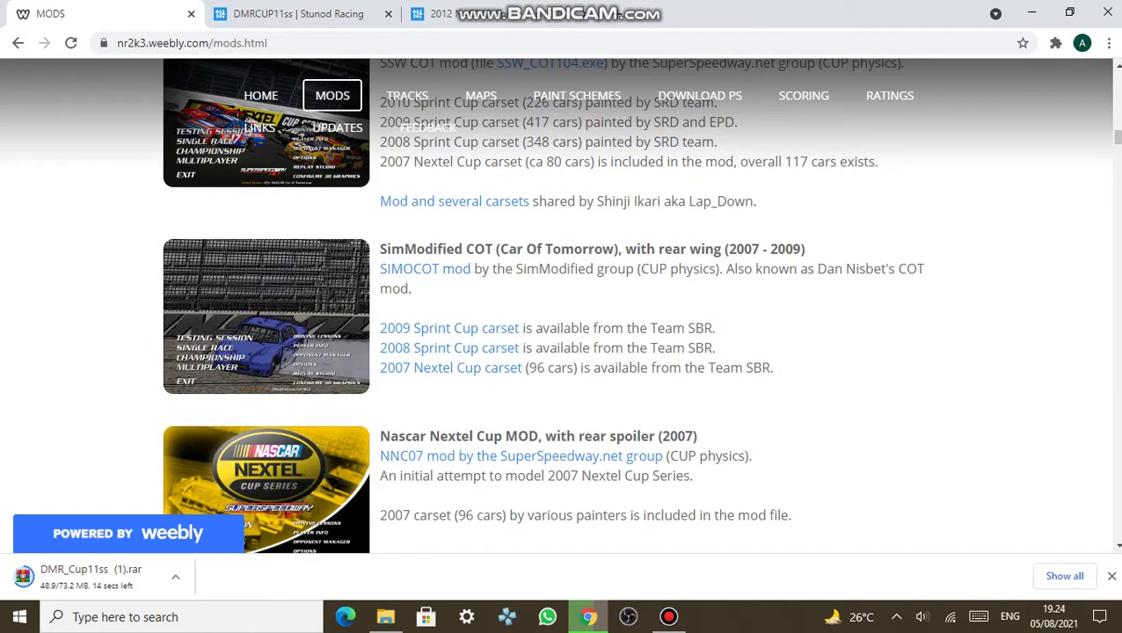
pyautogui.scroll(-6, 563, 308)
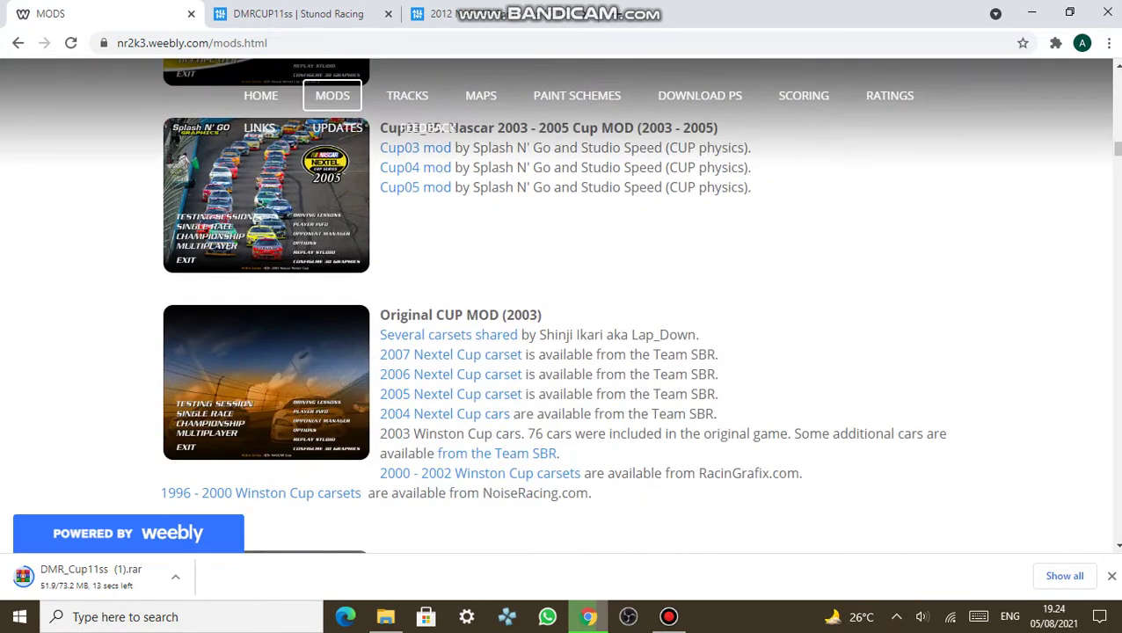
pyautogui.scroll(-3, 562, 308)
pyautogui.scroll(-2, 563, 308)
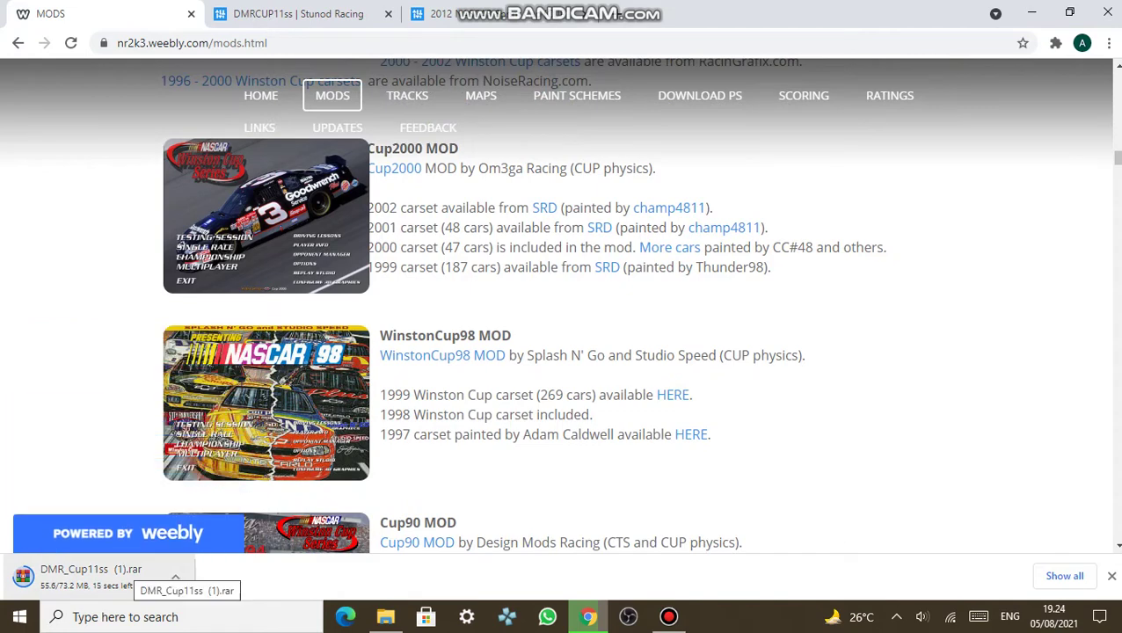
pyautogui.click(175, 577)
pyautogui.click(175, 577)
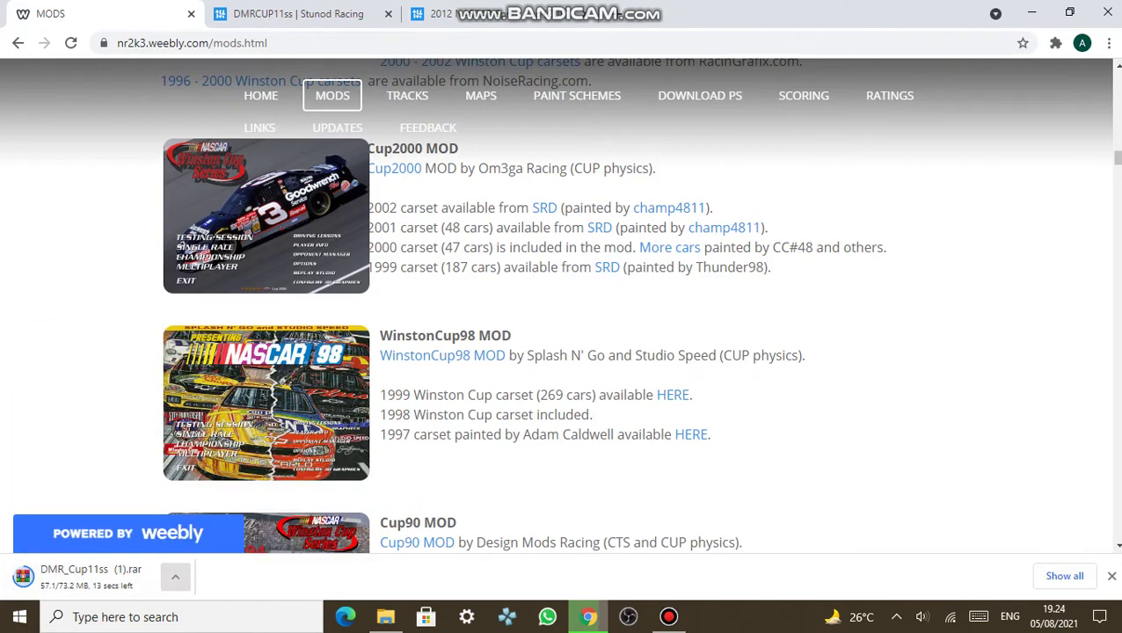
pyautogui.click(175, 577)
pyautogui.click(195, 548)
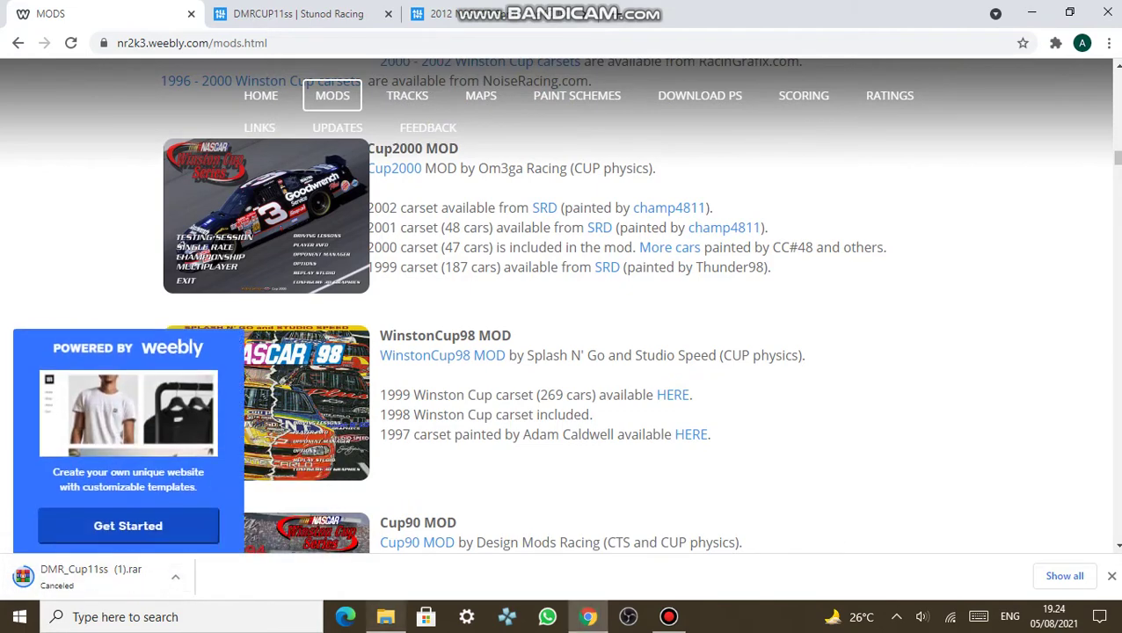
# - Extract DMR_Cup11ss from Downloads into C:\Papyrus\NASCAR Racing 2003 Season\series with WinRAR
pyautogui.hotkey('alt', 'Tab')
pyautogui.click(283, 195)
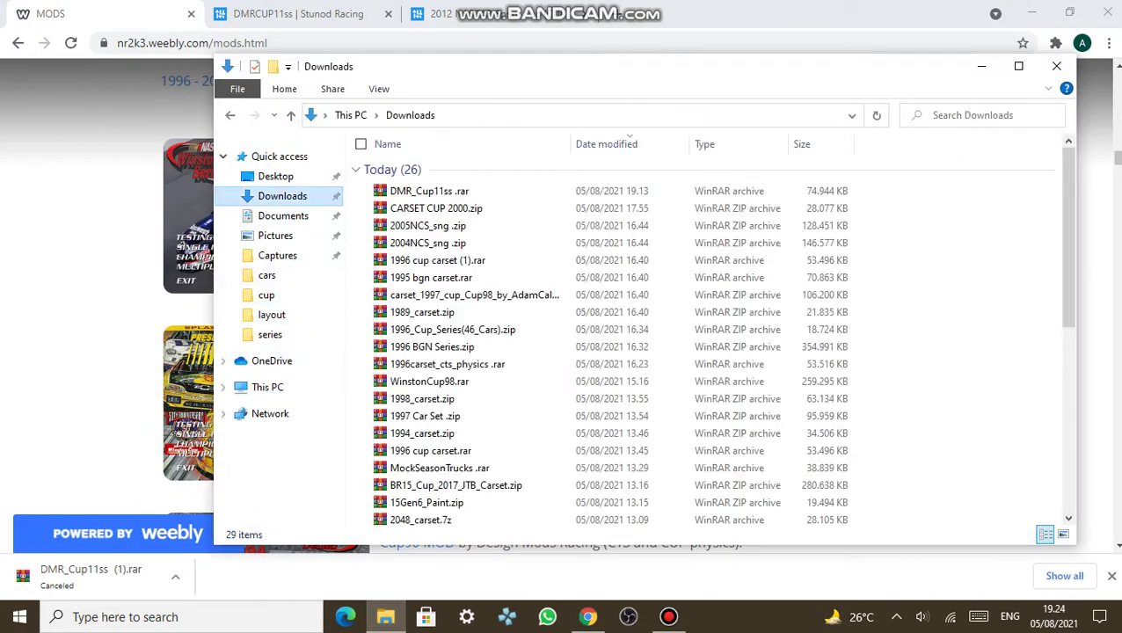
pyautogui.click(429, 191)
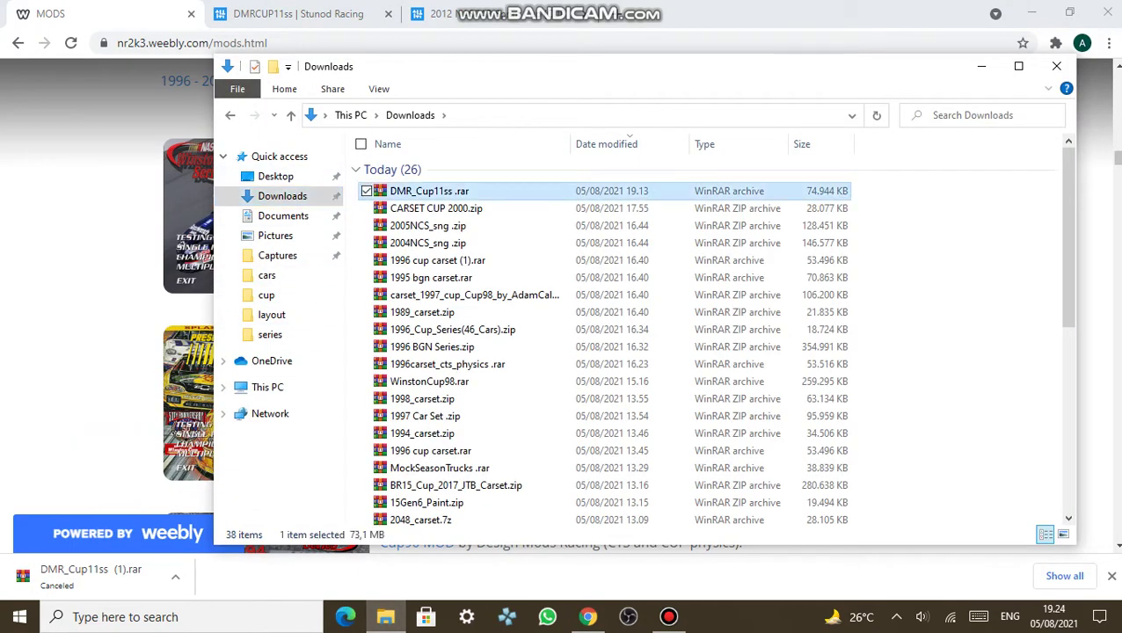
pyautogui.rightClick(425, 191)
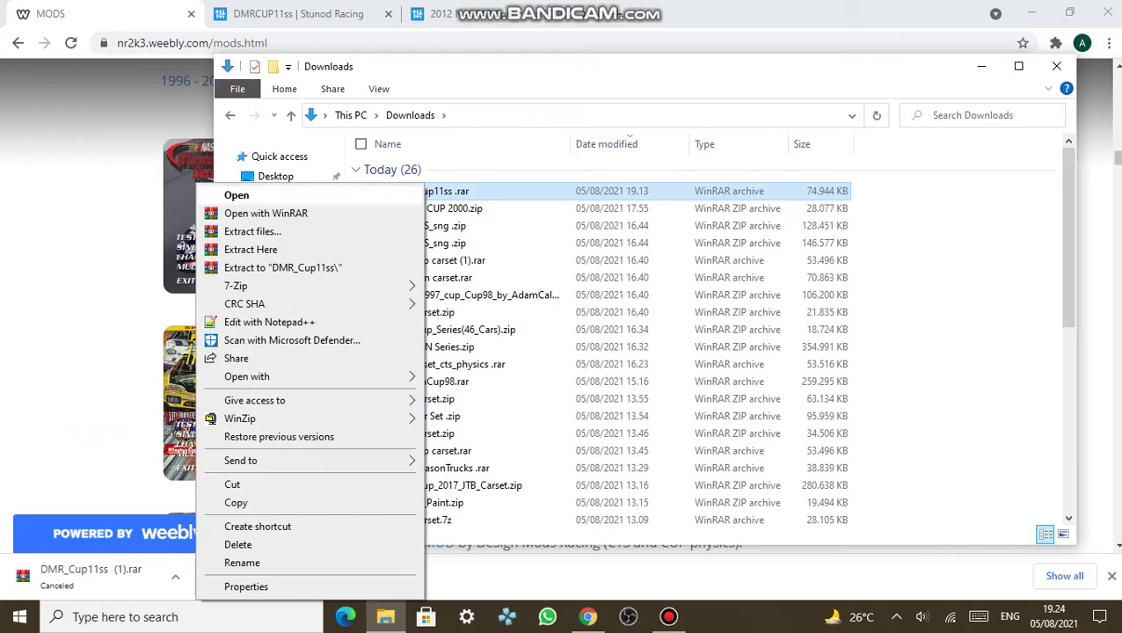
pyautogui.click(253, 231)
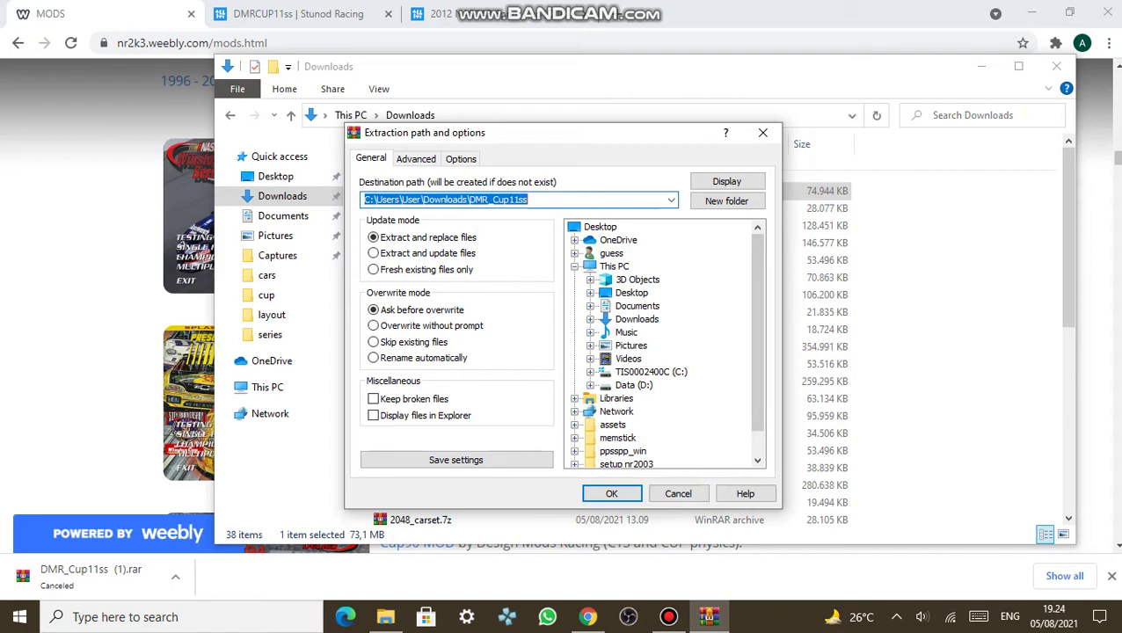
pyautogui.click(651, 371)
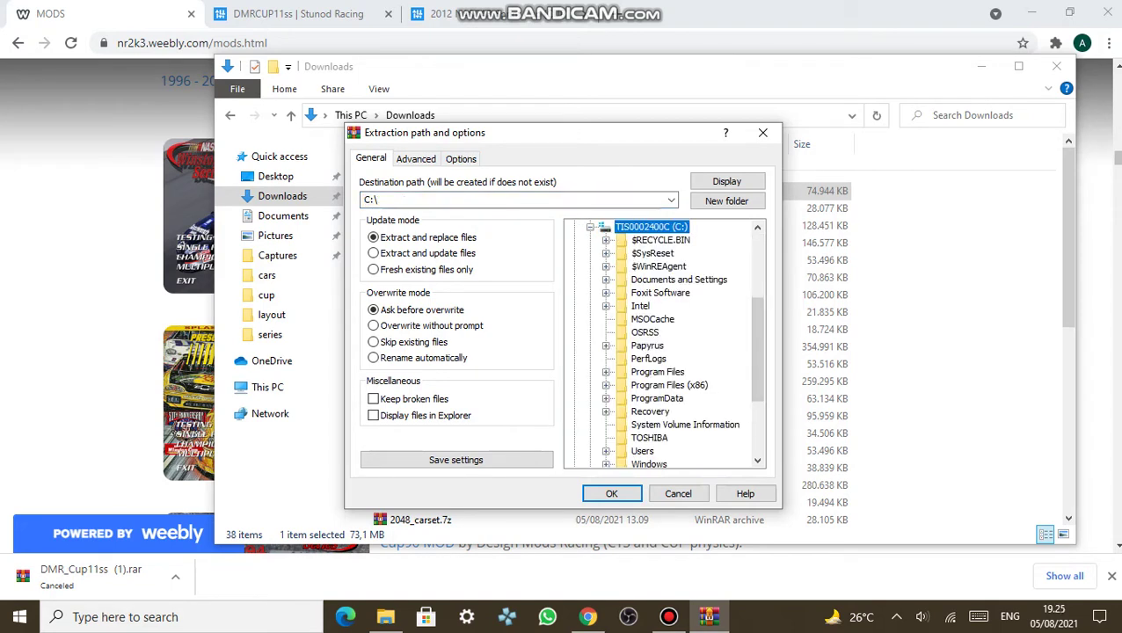
pyautogui.click(605, 346)
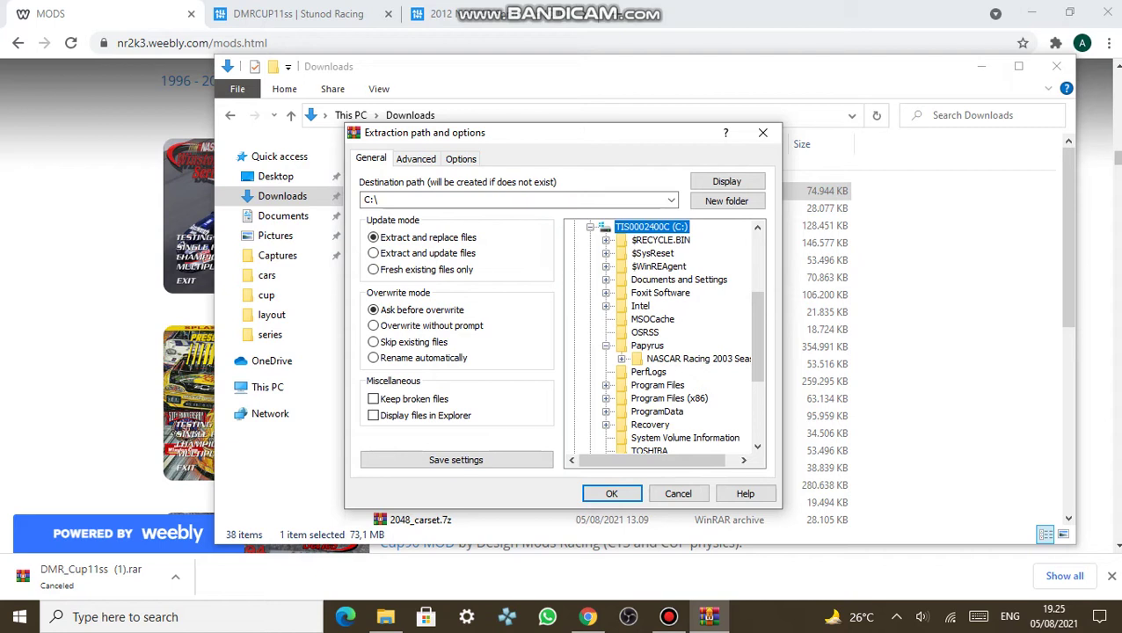
pyautogui.click(621, 359)
pyautogui.write('Papyrus\\NASCAR Racing 2003 Season\\series')
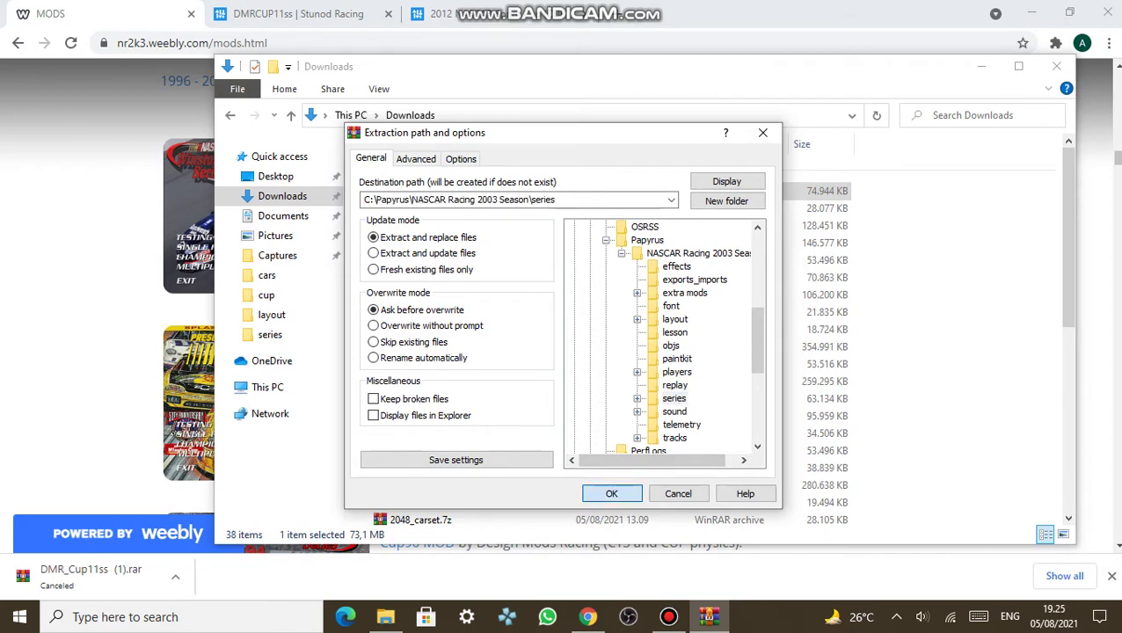
pyautogui.press('Return')
pyautogui.press('Return')
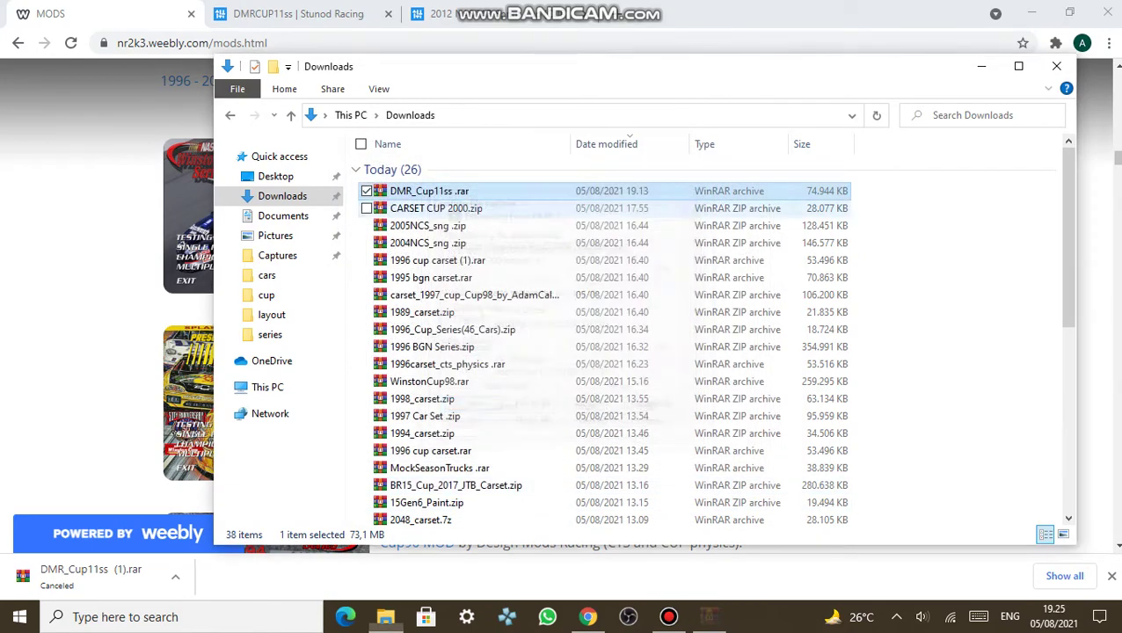
# - Browse to This PC > C: > Papyrus > NASCAR Racing 2003 Season > series
pyautogui.click(268, 387)
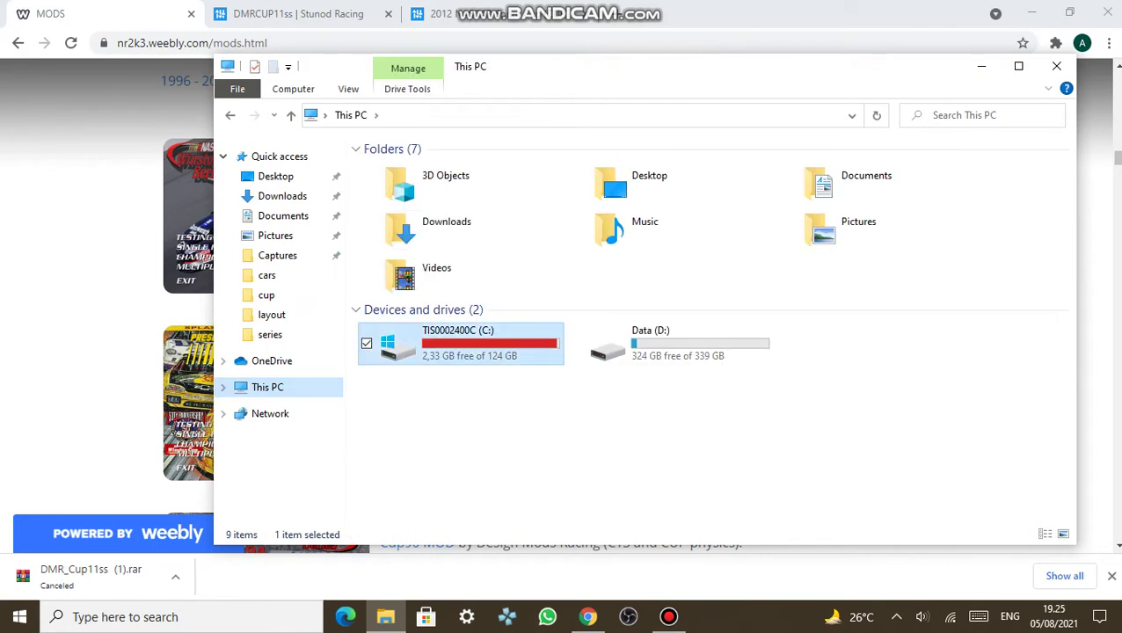
pyautogui.doubleClick(457, 343)
pyautogui.doubleClick(407, 306)
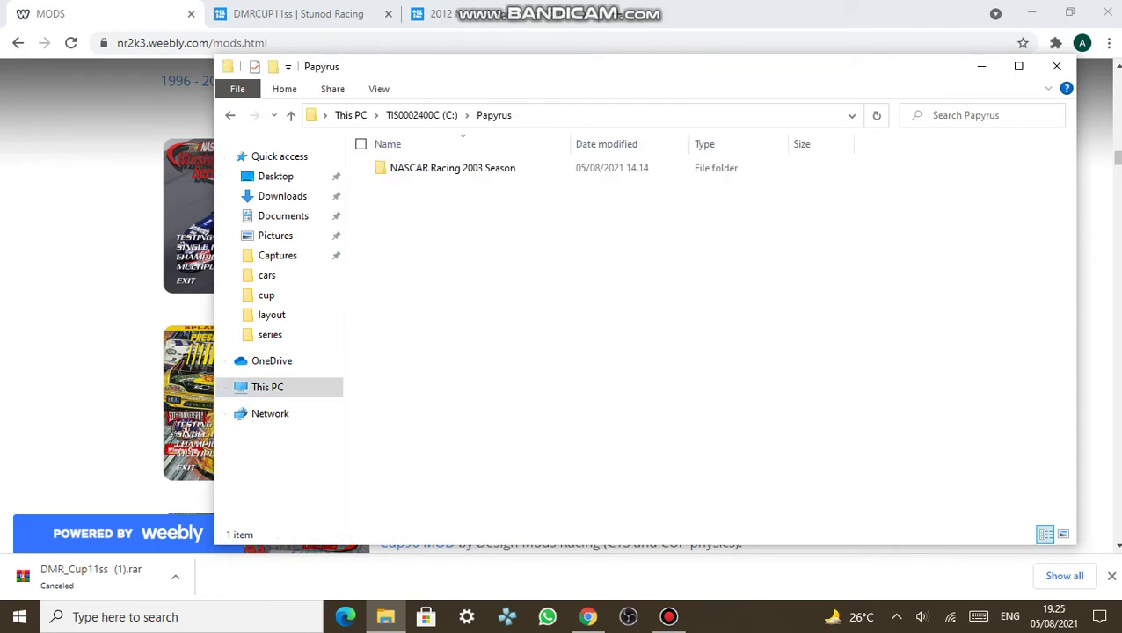
pyautogui.doubleClick(452, 168)
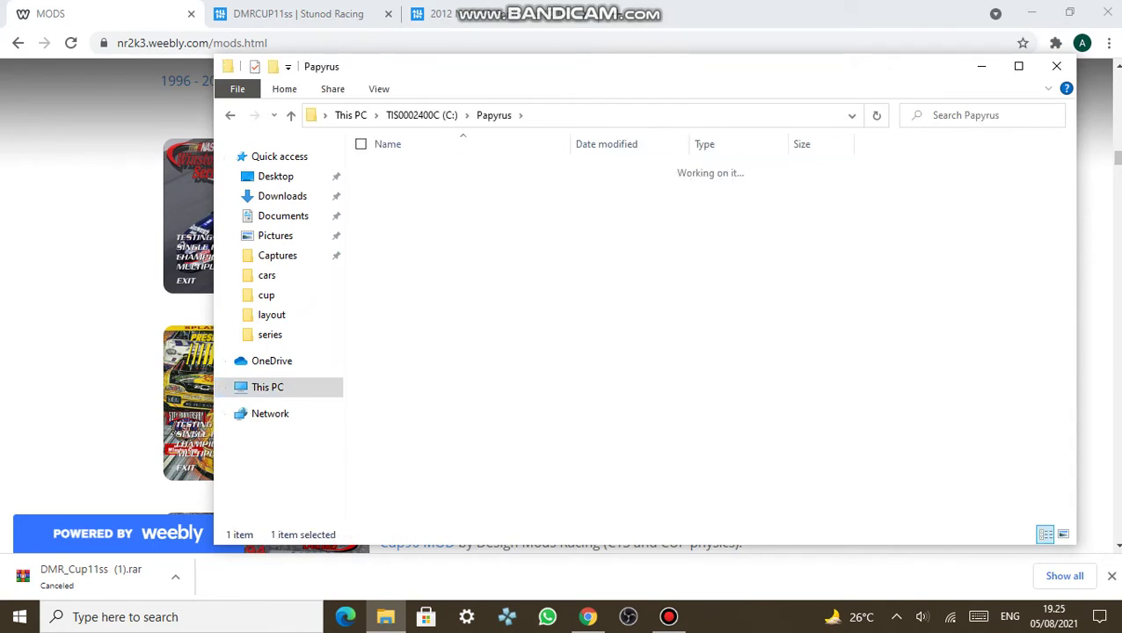
pyautogui.doubleClick(402, 341)
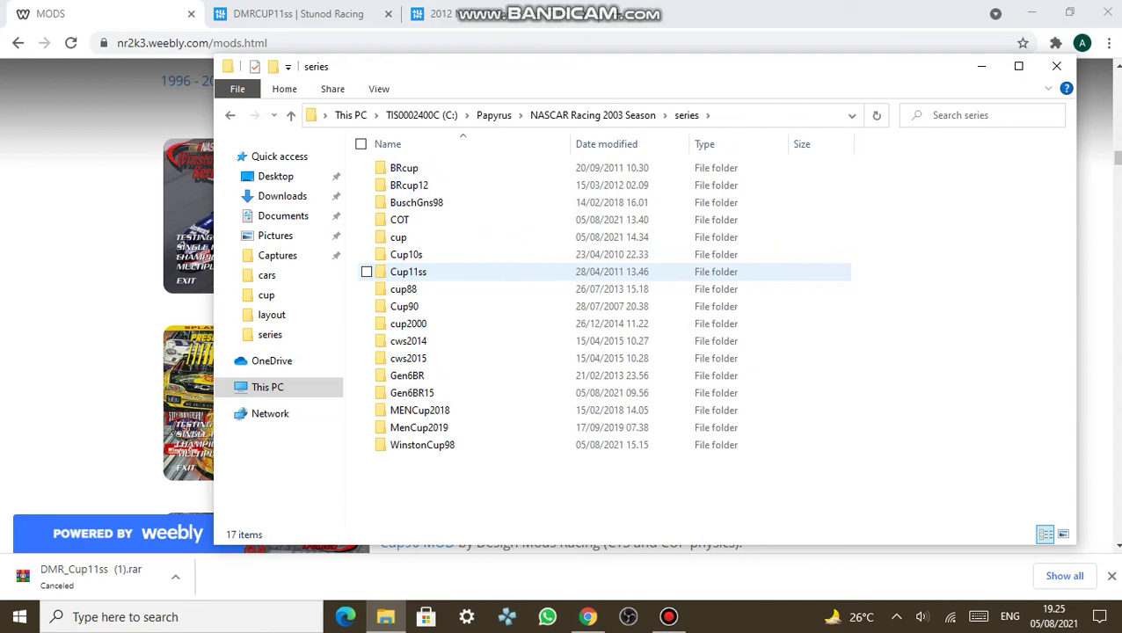
# - Inspect the new Cup11ss folder and the cup folder, then minimize File Explorer
pyautogui.click(413, 272)
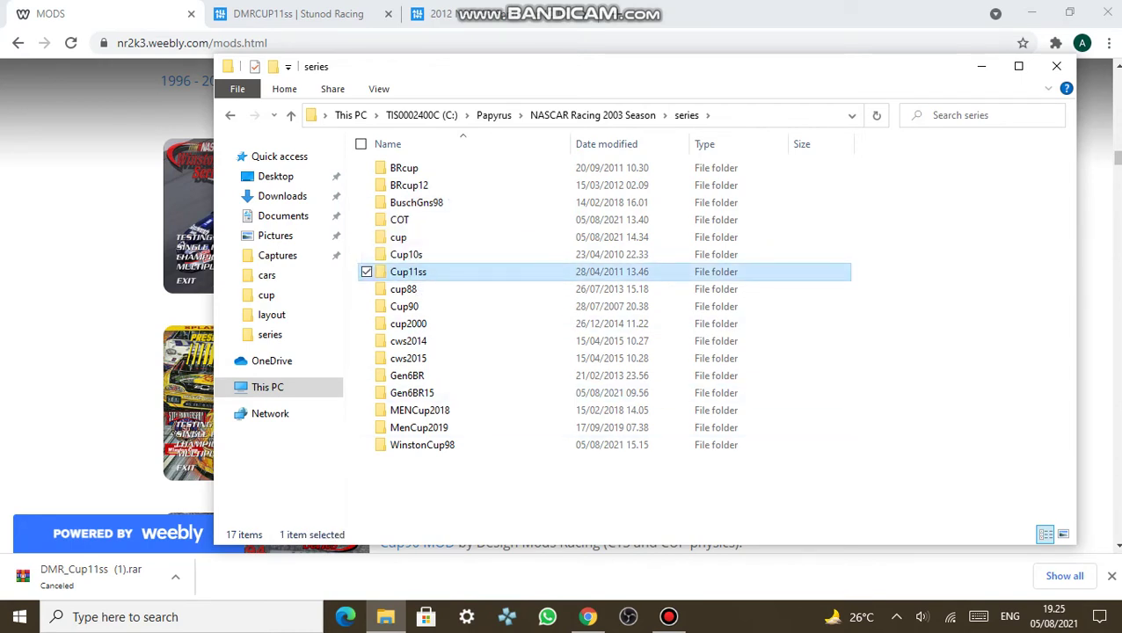
pyautogui.click(366, 272)
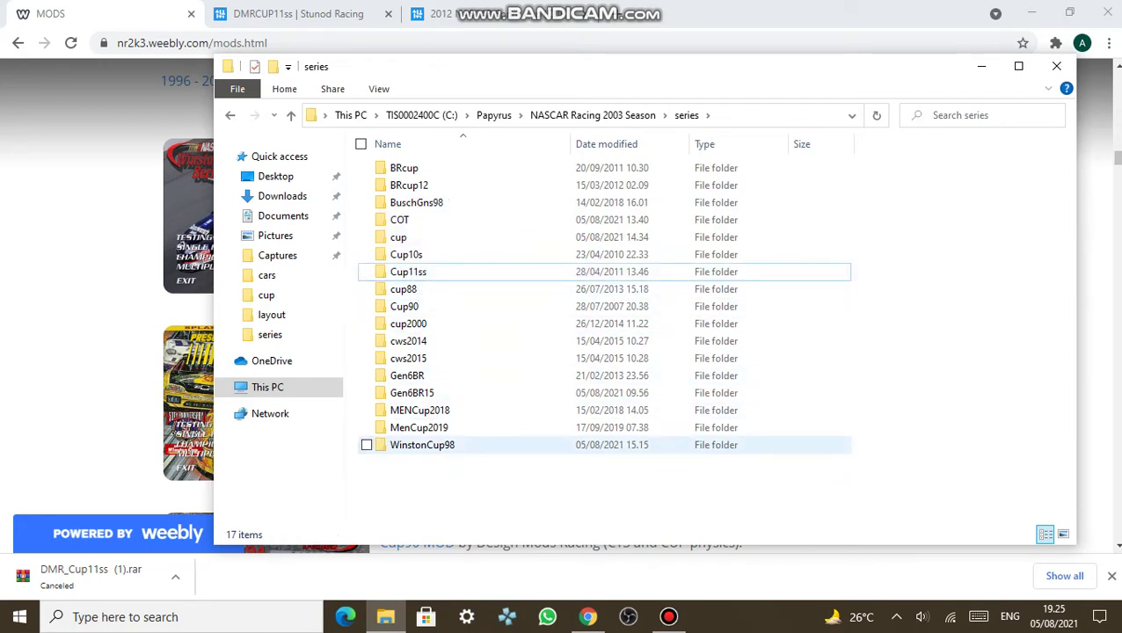
pyautogui.doubleClick(398, 237)
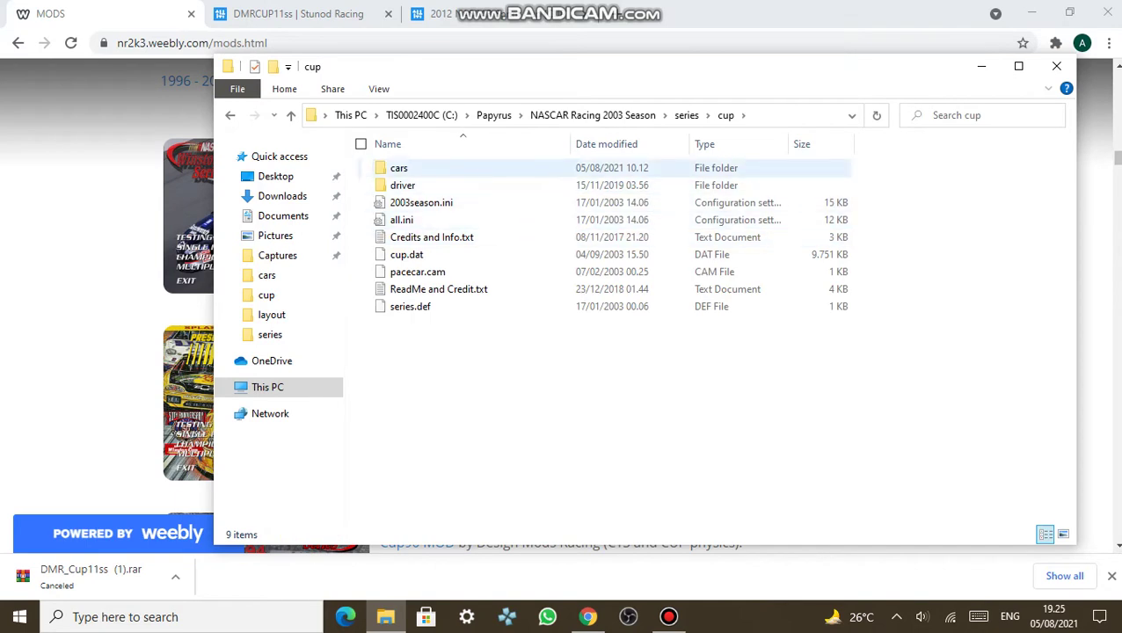
pyautogui.press('BackSpace')
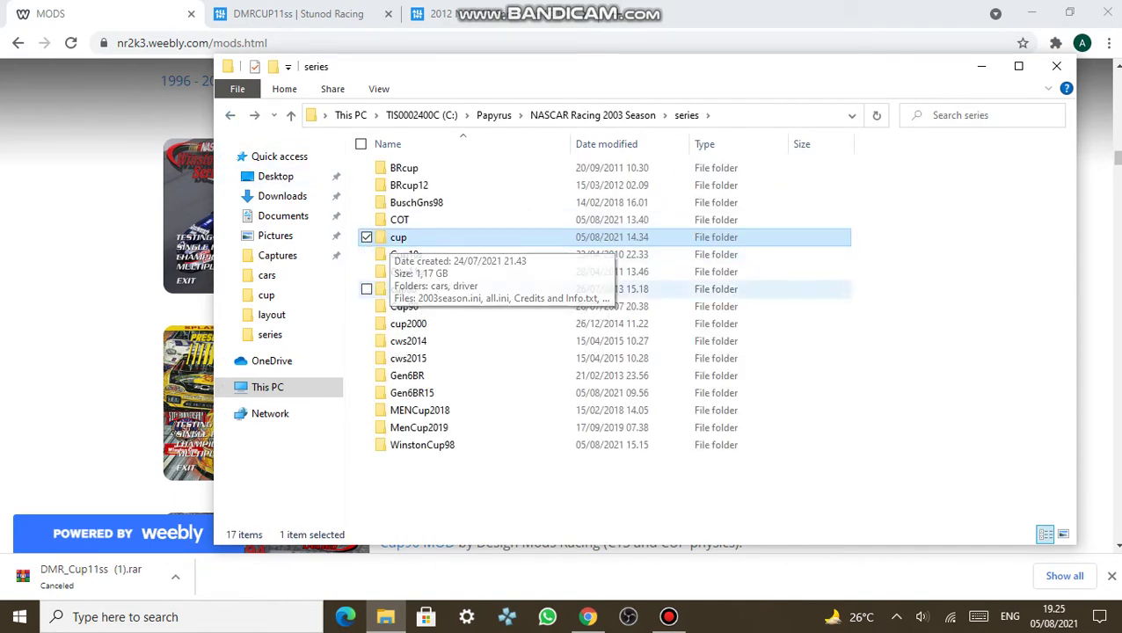
pyautogui.click(366, 237)
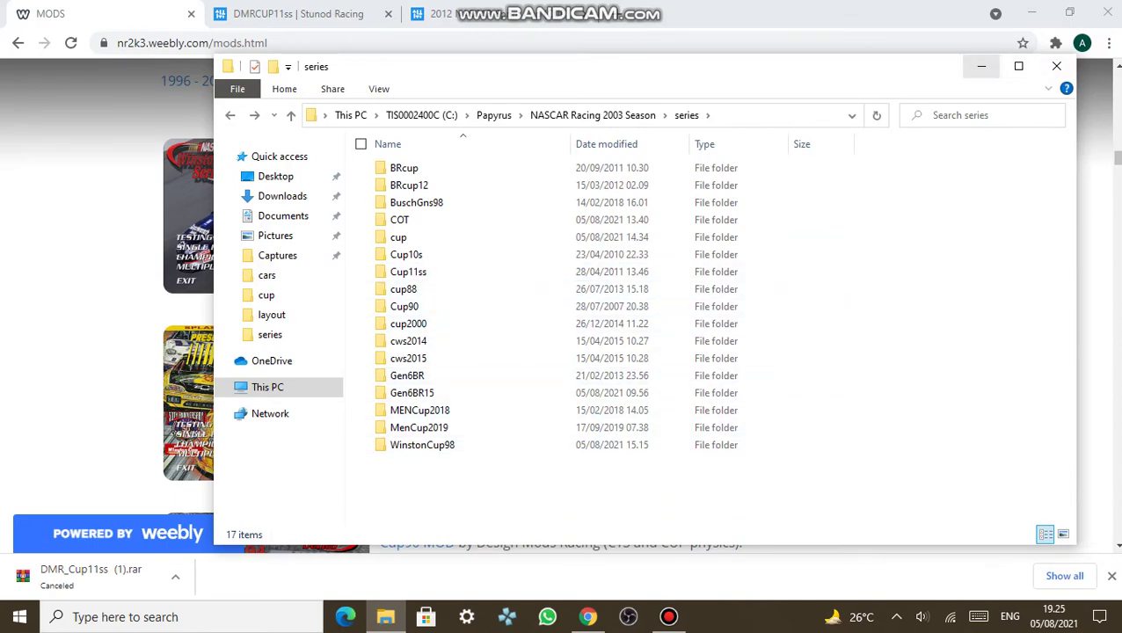
pyautogui.click(982, 66)
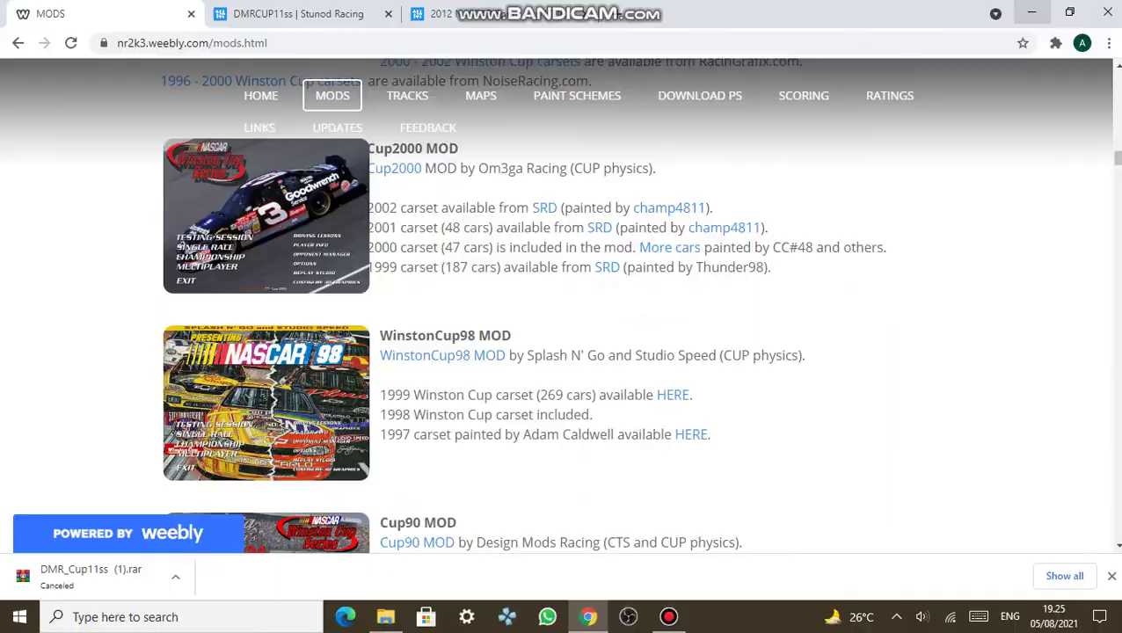
# - Minimize Chrome to reveal the desktop
pyautogui.click(1032, 13)
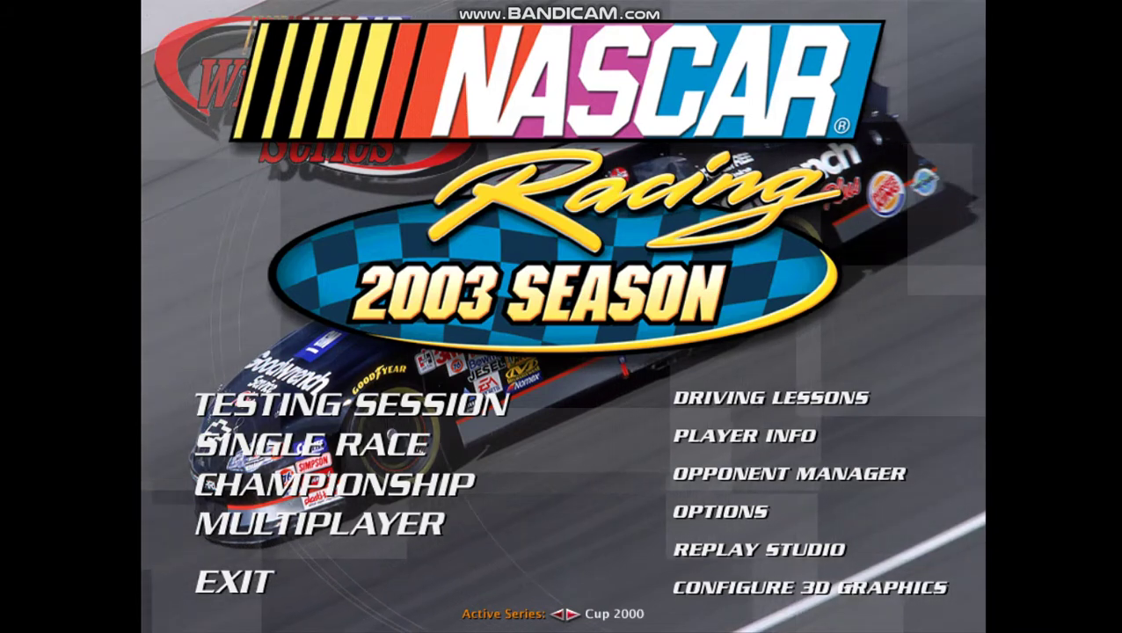
# - Cycle the Active Series past Cup88, CWS 2014, BuschGns98 and Cup10s until Cup11ss v1.0 shows
pyautogui.click(572, 614)
pyautogui.click(572, 614)
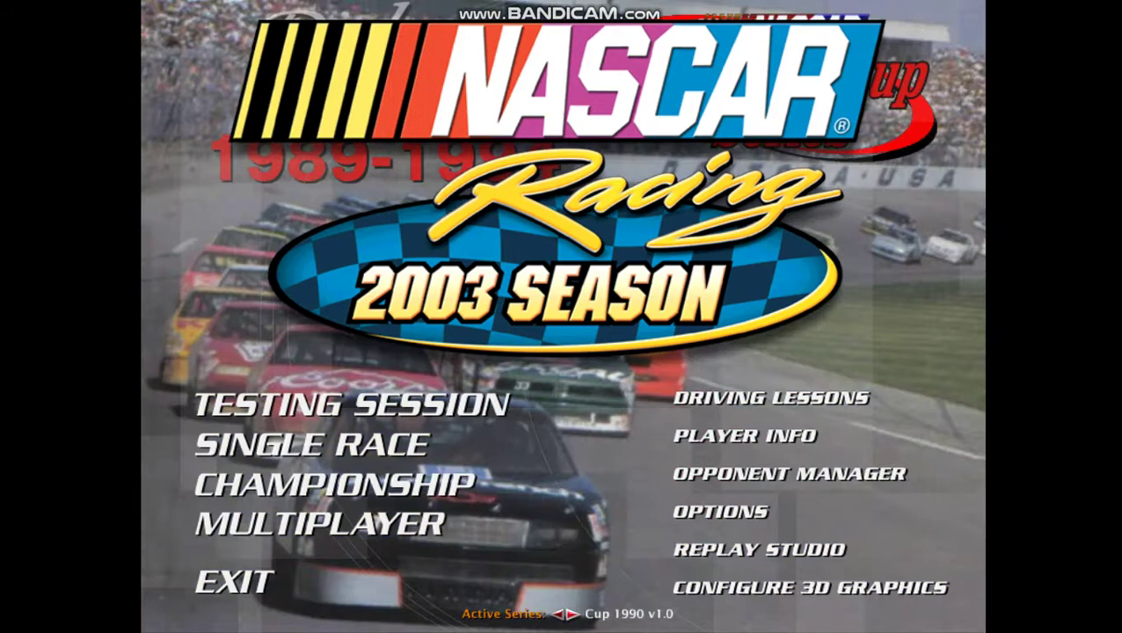
pyautogui.click(572, 614)
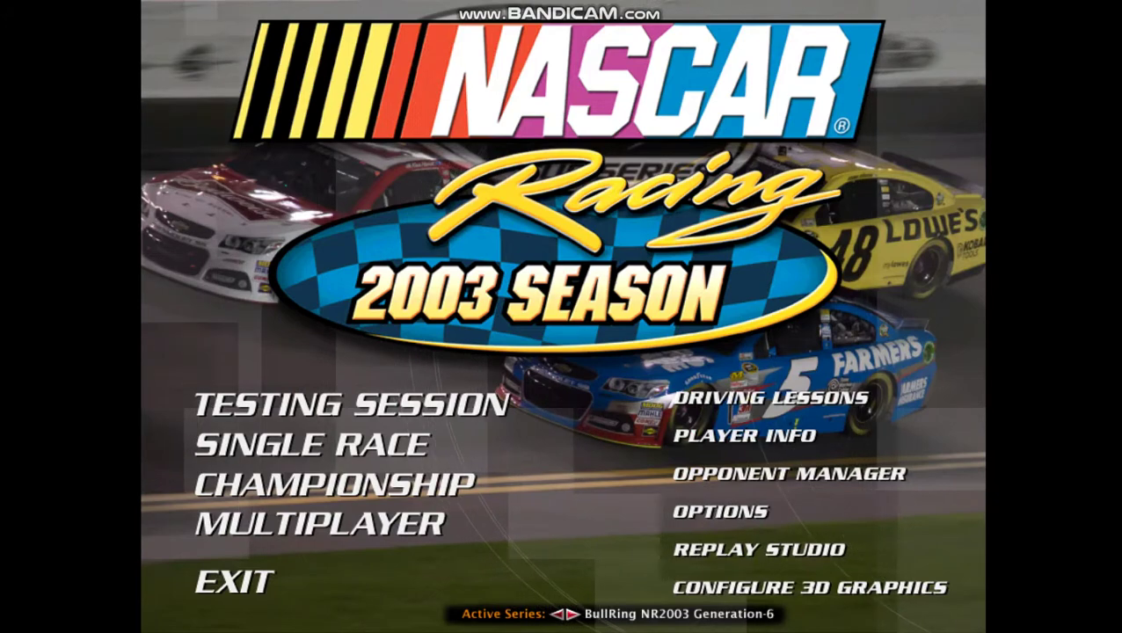
pyautogui.click(573, 614)
pyautogui.click(572, 614)
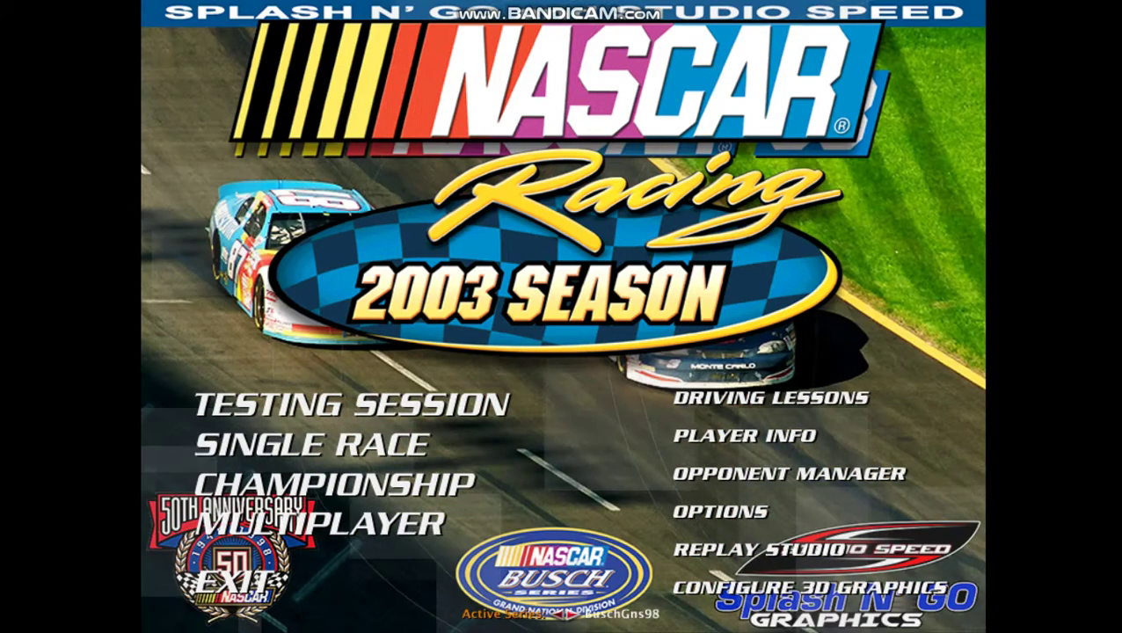
pyautogui.click(572, 614)
pyautogui.click(573, 614)
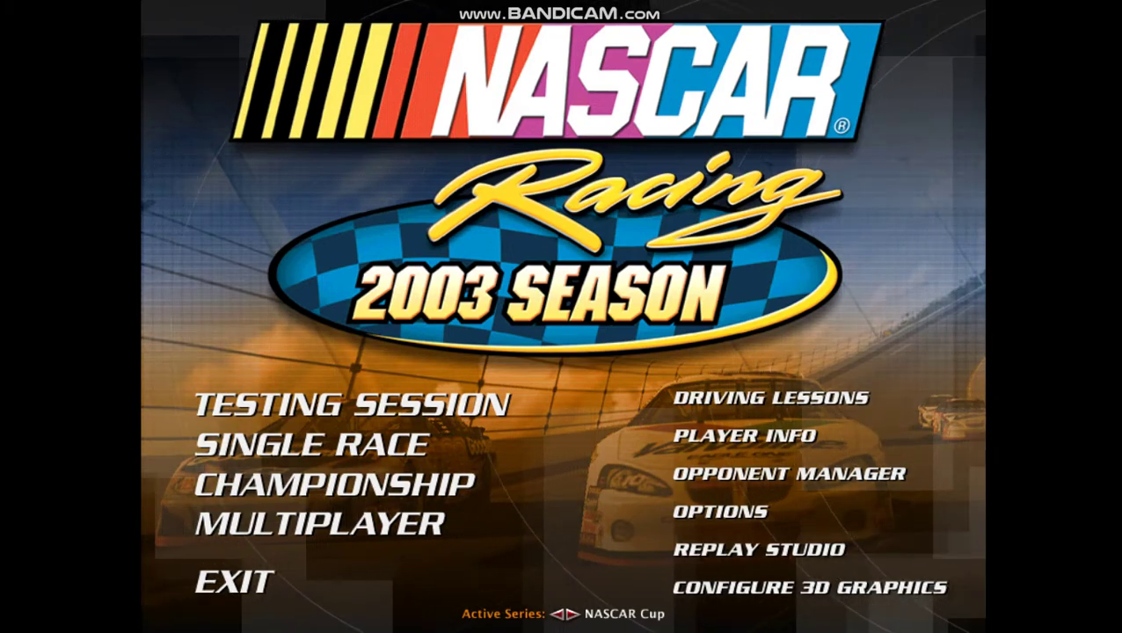
pyautogui.click(573, 614)
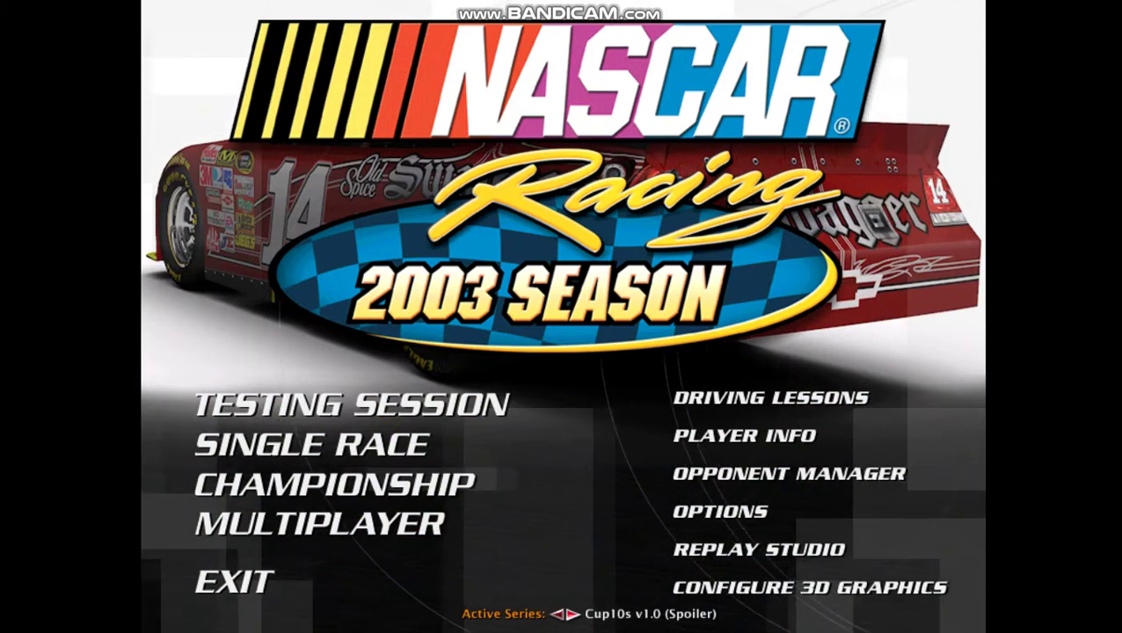
pyautogui.click(572, 614)
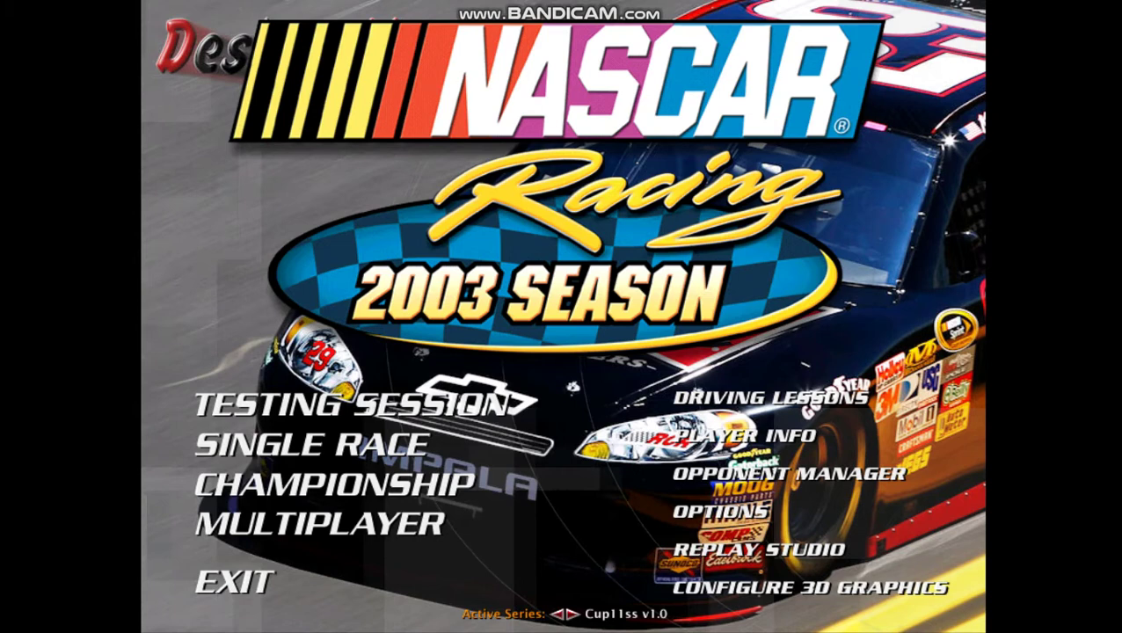
# - Set Active Series back to Cup11ss v1.0, then check its No. 1 Impala in Player Info
pyautogui.click(572, 614)
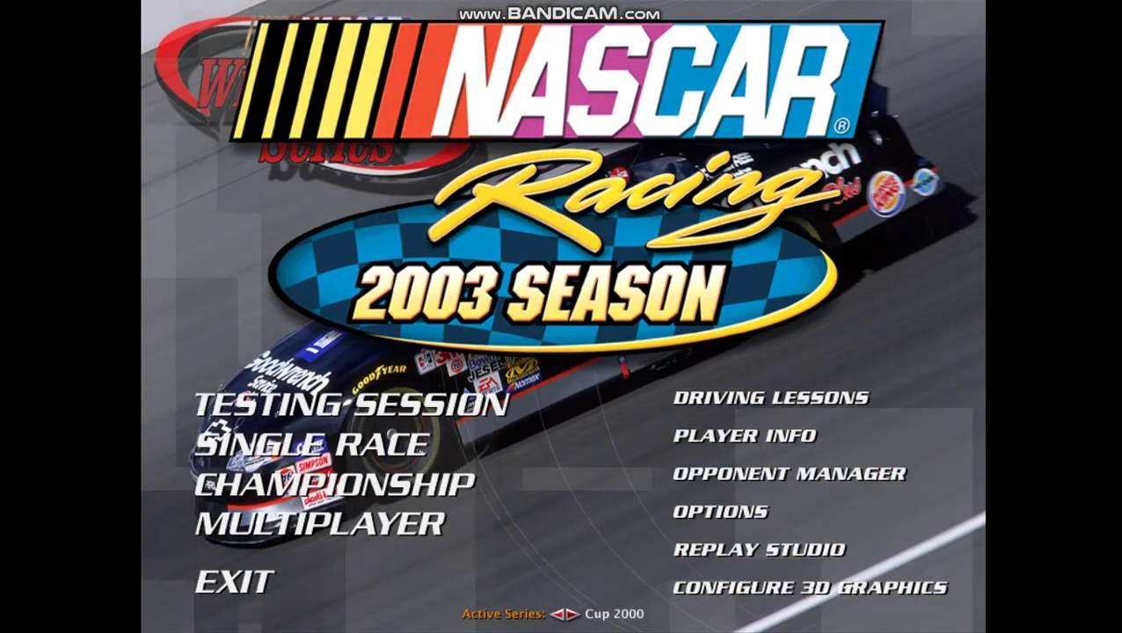
pyautogui.click(573, 614)
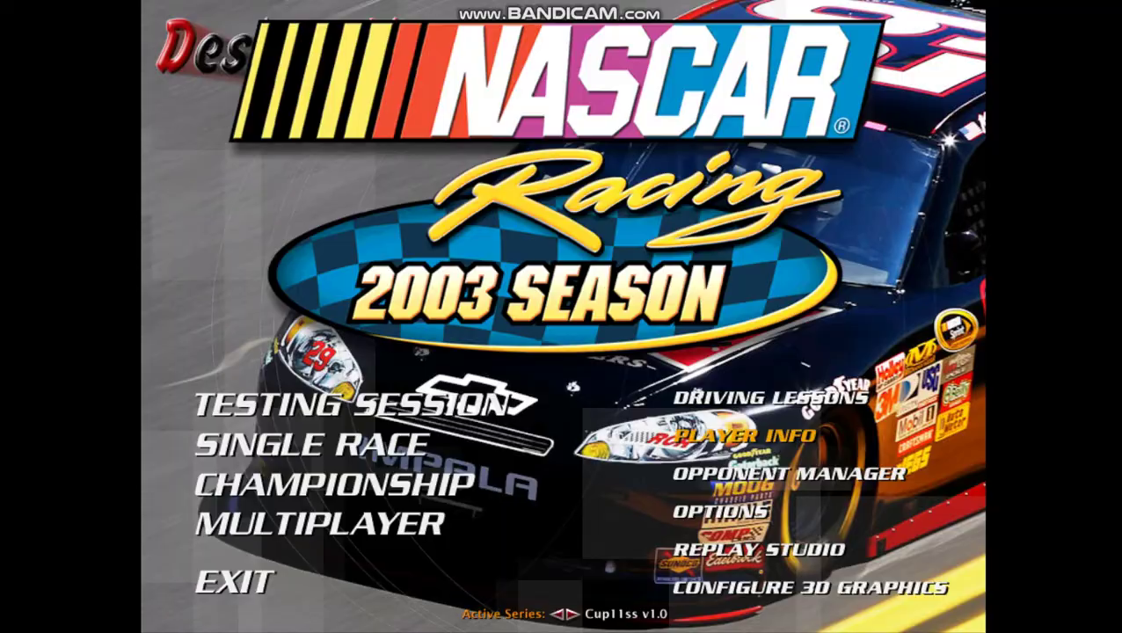
pyautogui.click(745, 435)
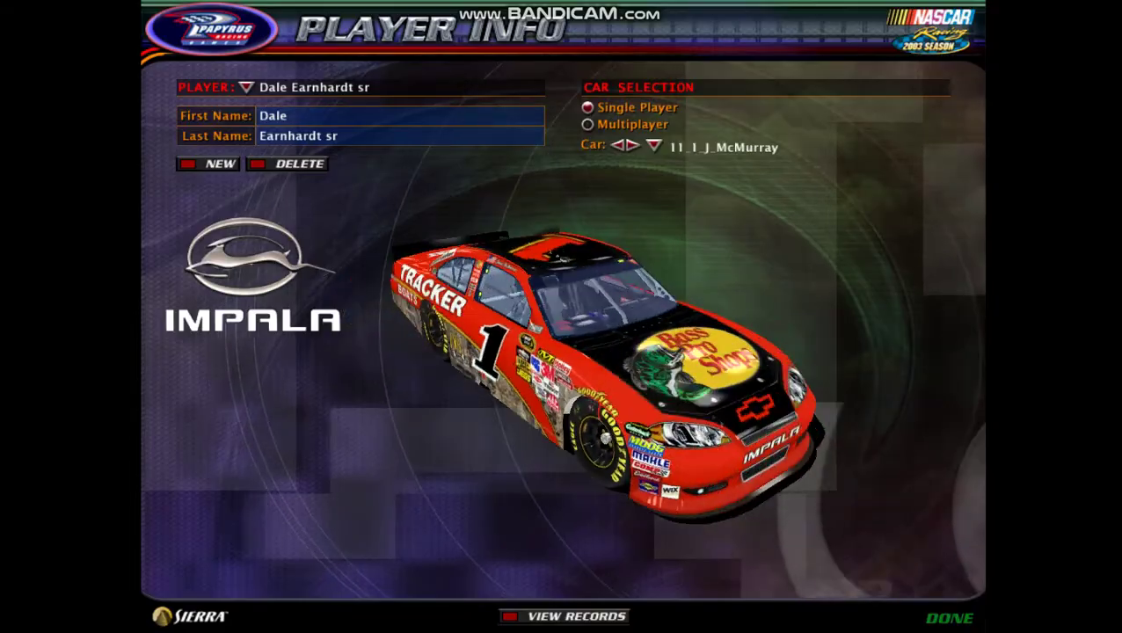
pyautogui.press('Escape')
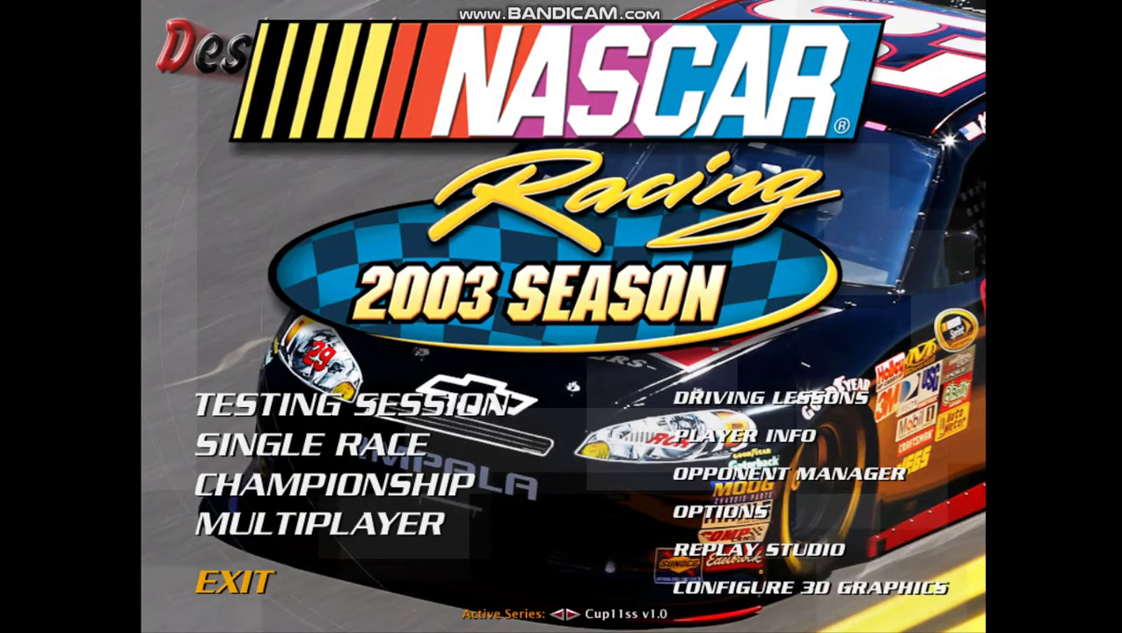